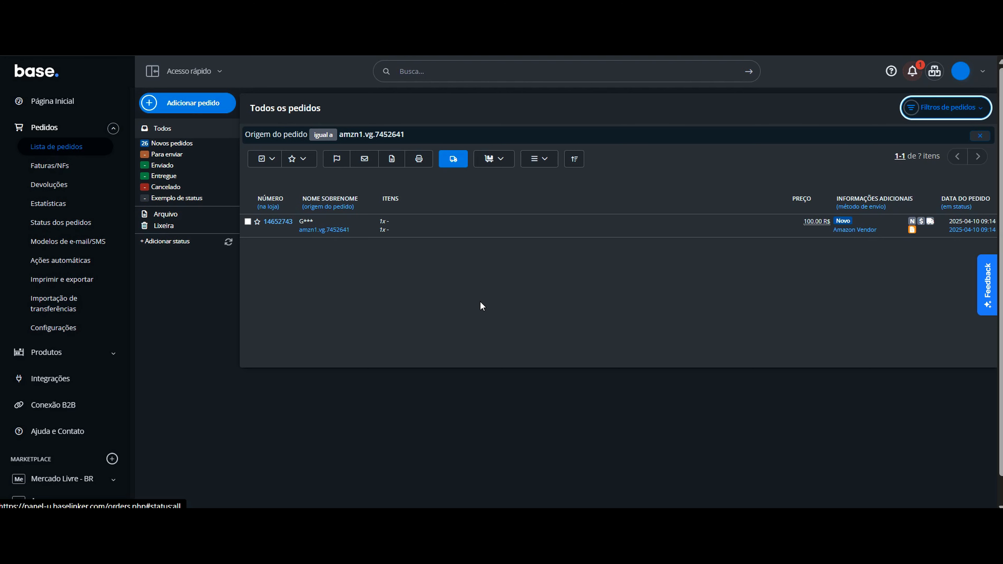
- Open the Amazon Vendor order from the order list and review its products and order information
{"action": "left_click", "coordinate": [267, 224]}
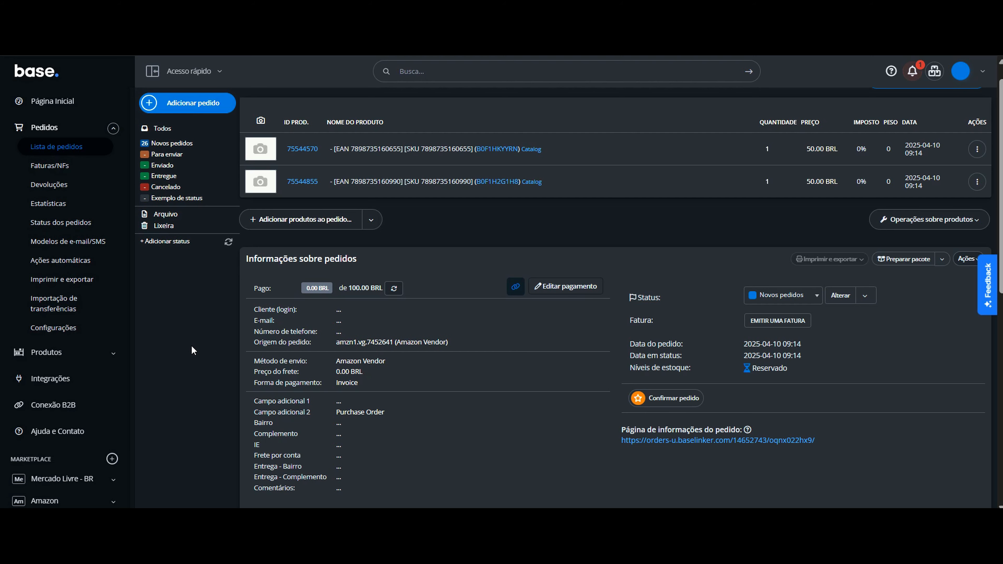
{"action": "scroll", "coordinate": [192, 347], "scroll_direction": "down", "scroll_amount": 2}
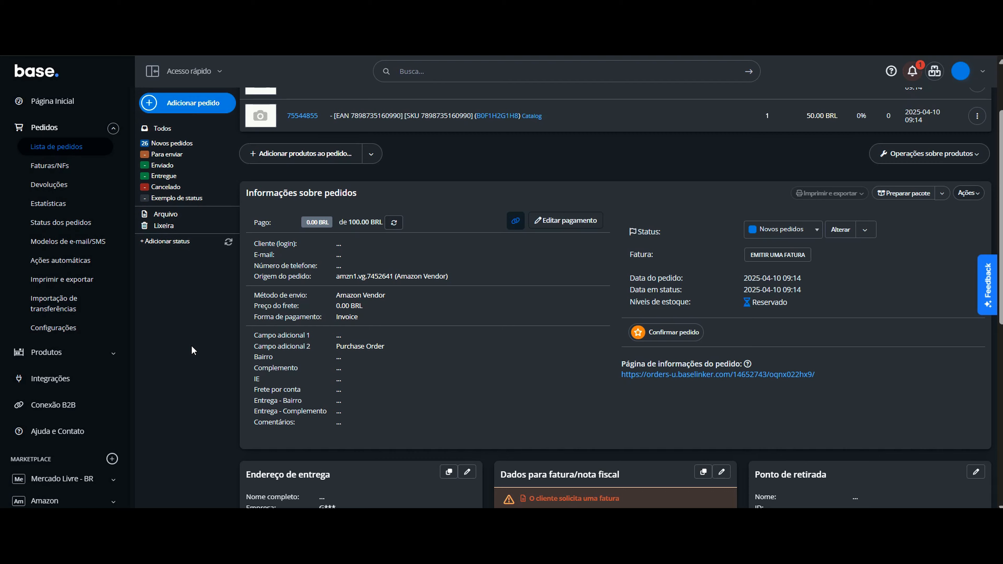
{"action": "scroll", "coordinate": [192, 347], "scroll_direction": "up", "scroll_amount": 2}
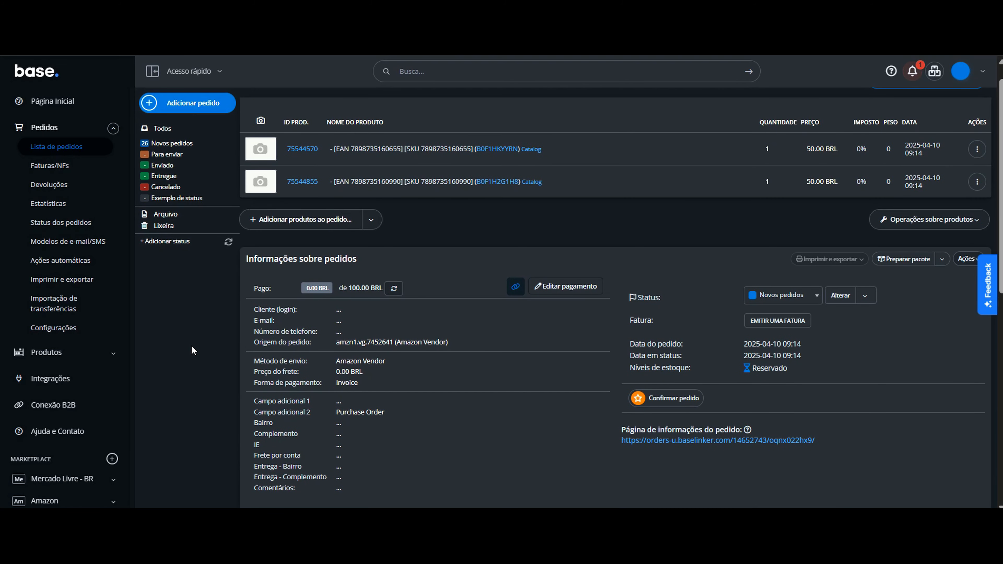
- Review the automatic actions for paid Amazon Vendor orders and for invoices forwarded to the external system
{"action": "left_click", "coordinate": [79, 269]}
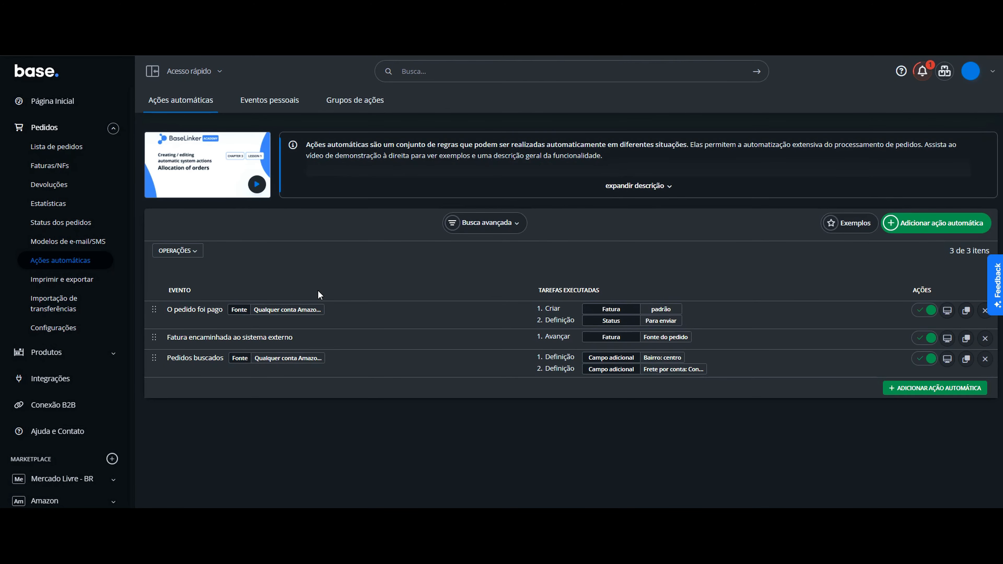
{"action": "left_click", "coordinate": [393, 318]}
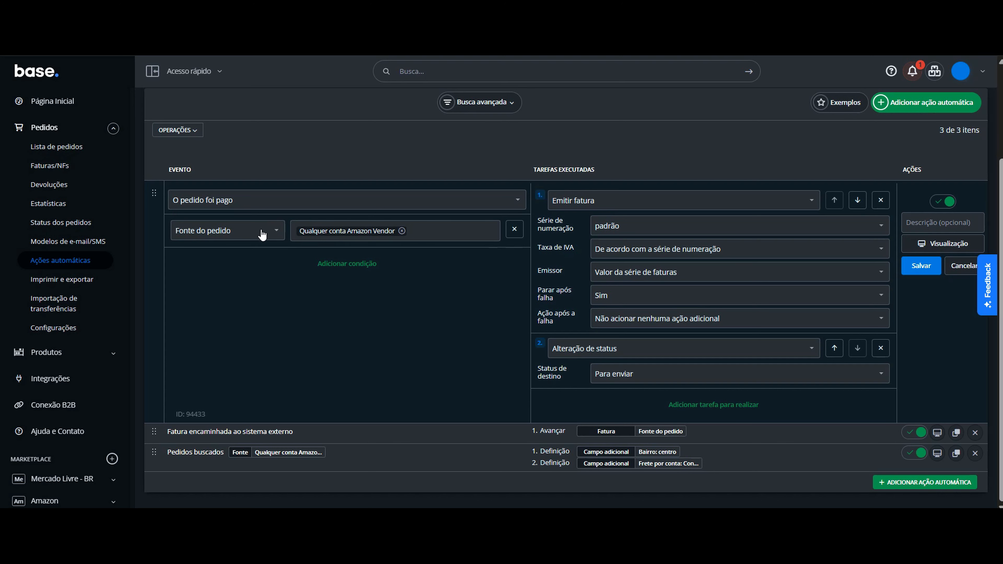
{"action": "mouse_move", "coordinate": [393, 230]}
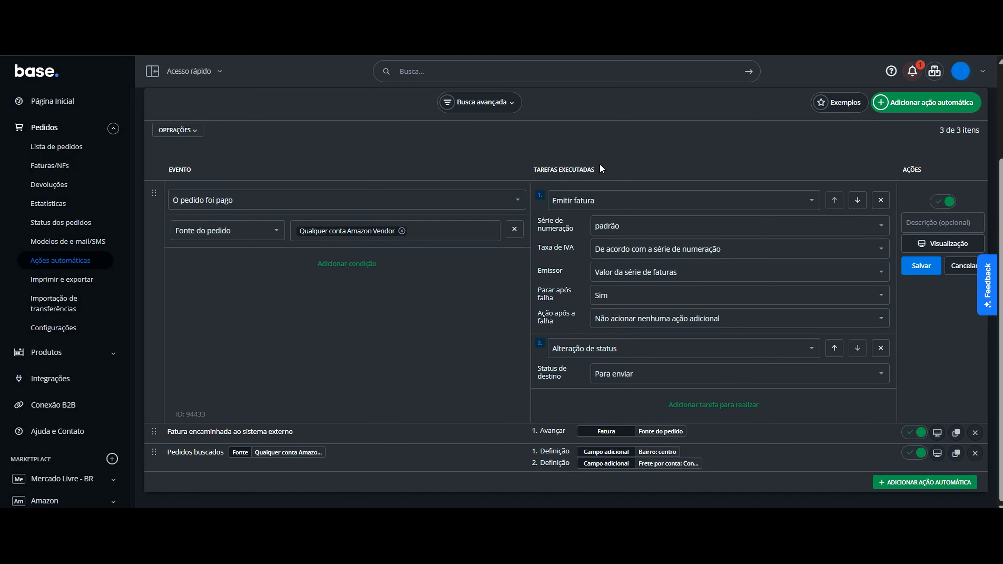
{"action": "mouse_move", "coordinate": [617, 305]}
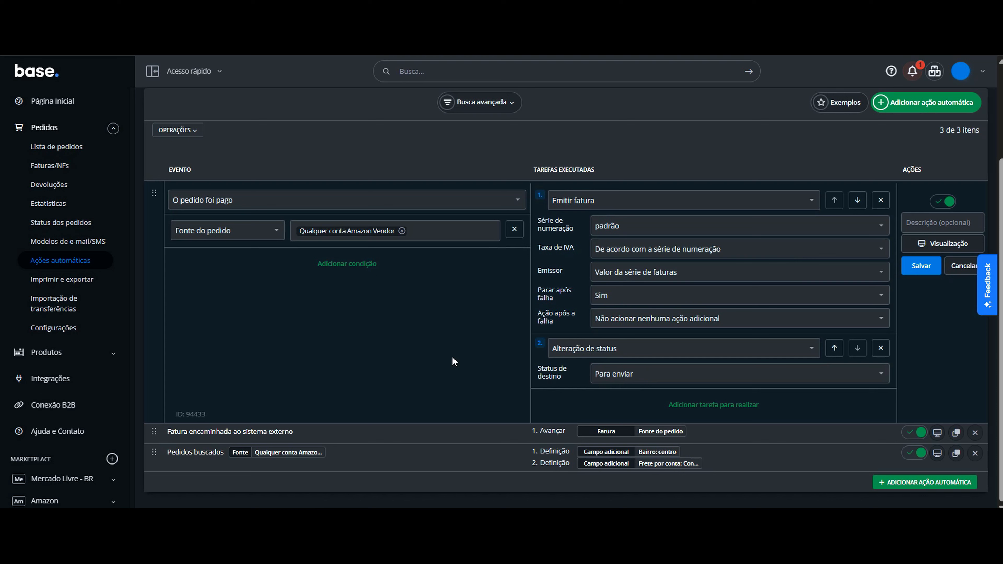
{"action": "left_click", "coordinate": [356, 431]}
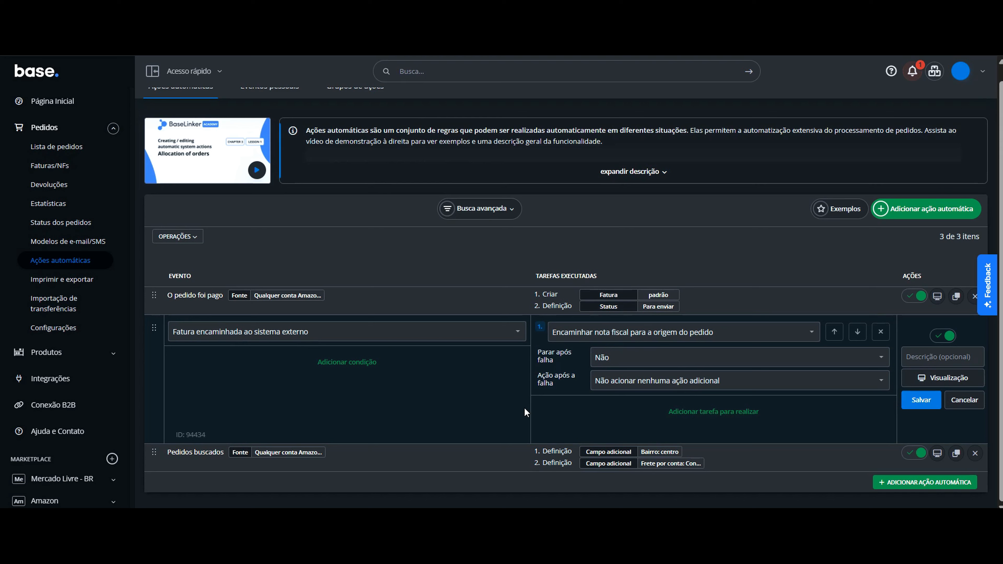
- Reopen the Amazon Vendor order and mark it as fully paid with 100.00 BRL
{"action": "left_click", "coordinate": [85, 148]}
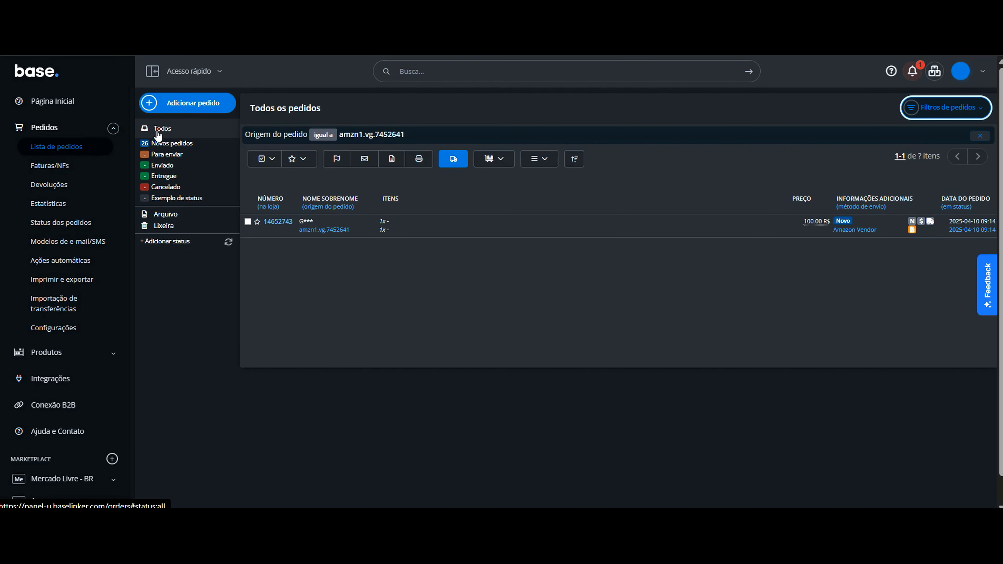
{"action": "left_click", "coordinate": [288, 225]}
{"action": "left_click", "coordinate": [543, 104]}
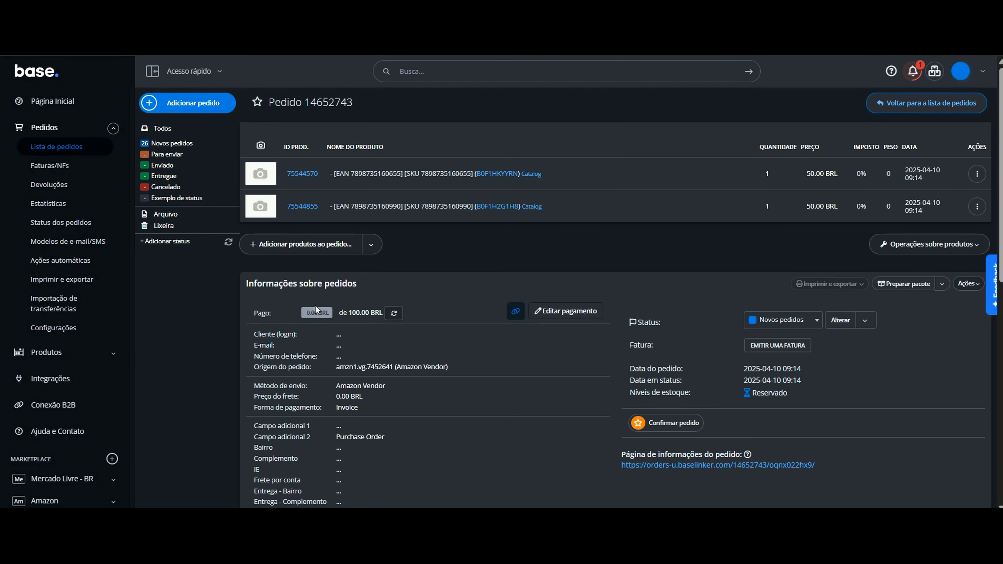
{"action": "left_click", "coordinate": [322, 319]}
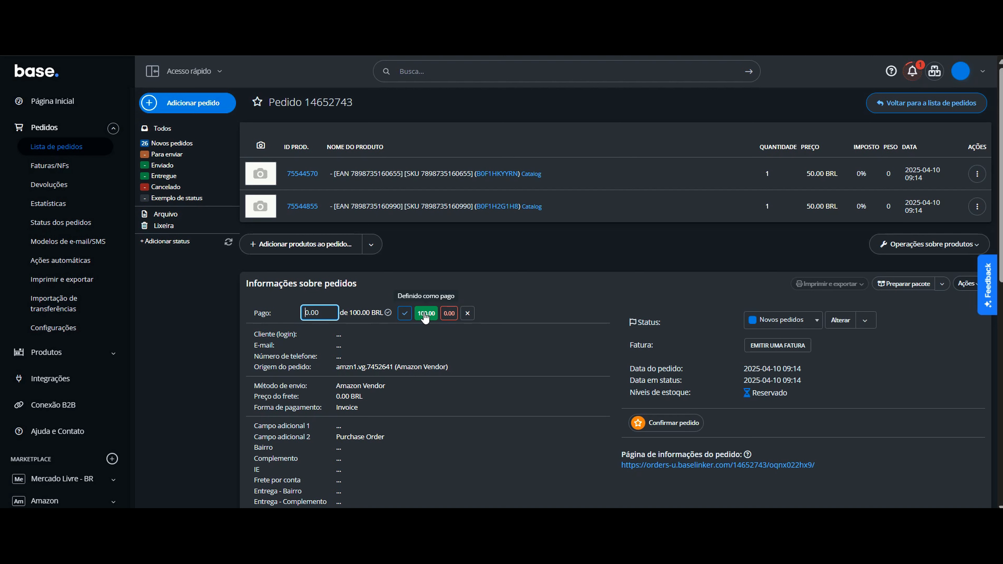
{"action": "left_click", "coordinate": [425, 314]}
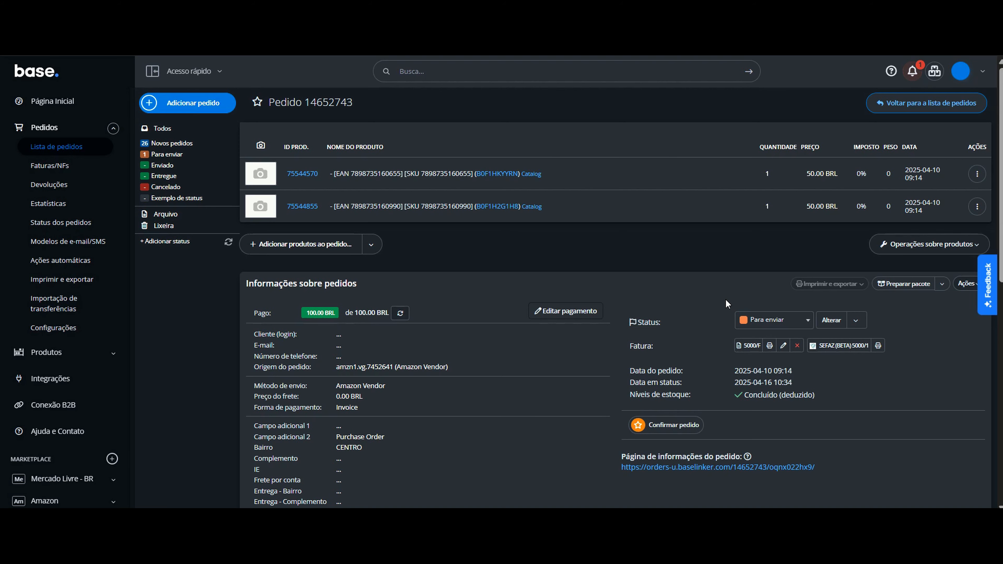
- Open the FedEx.com shipment form for the order and review its package and customs clearance fields
{"action": "scroll", "coordinate": [726, 304], "scroll_direction": "down", "scroll_amount": 10}
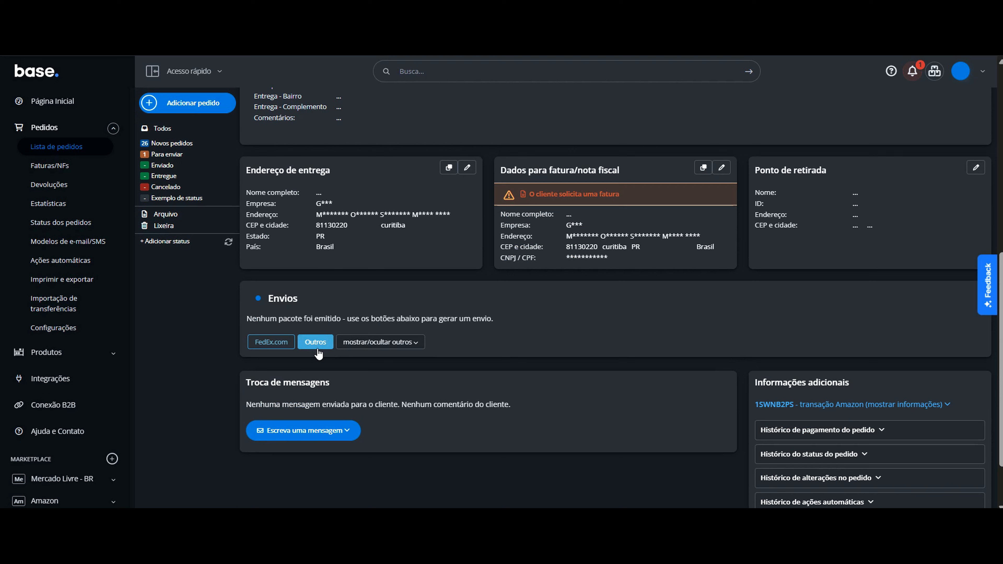
{"action": "scroll", "coordinate": [279, 357], "scroll_direction": "down", "scroll_amount": 2}
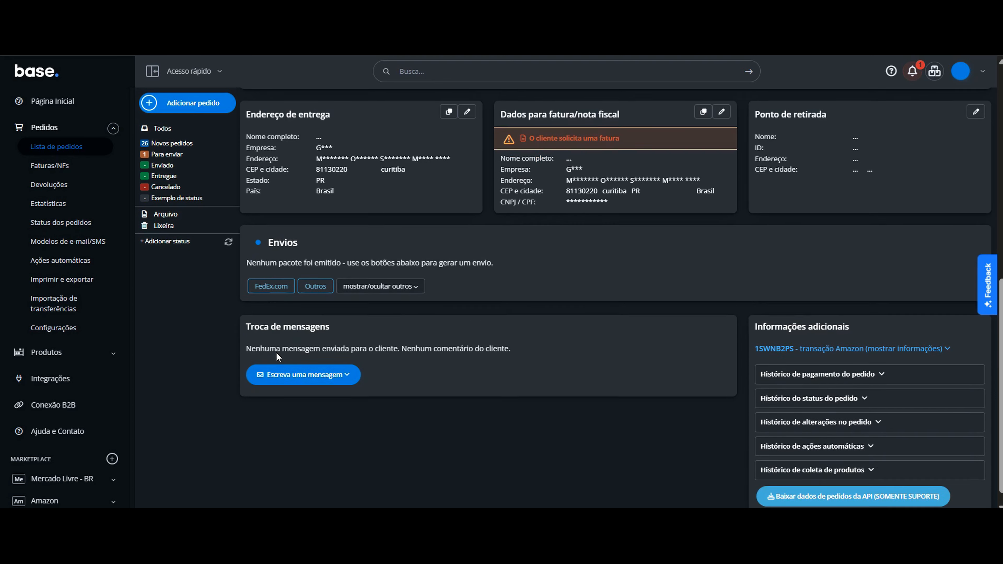
{"action": "left_click", "coordinate": [270, 270]}
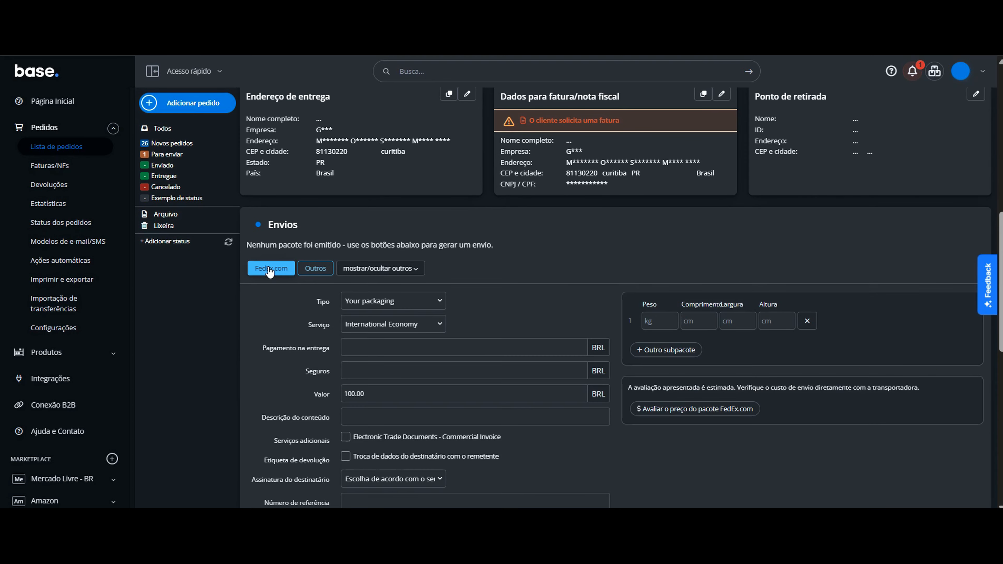
{"action": "scroll", "coordinate": [270, 273], "scroll_direction": "down", "scroll_amount": 2}
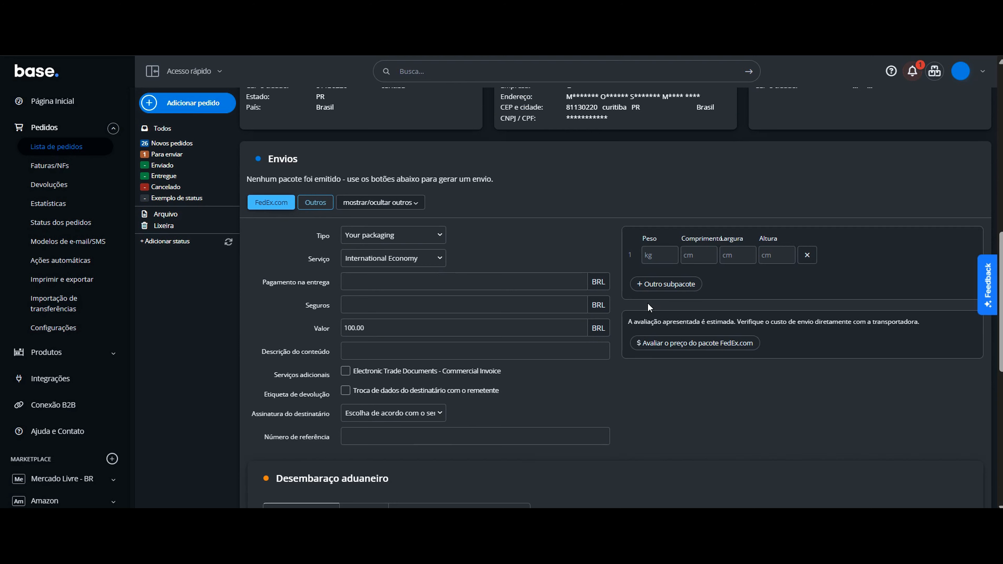
{"action": "scroll", "coordinate": [497, 364], "scroll_direction": "down", "scroll_amount": 7}
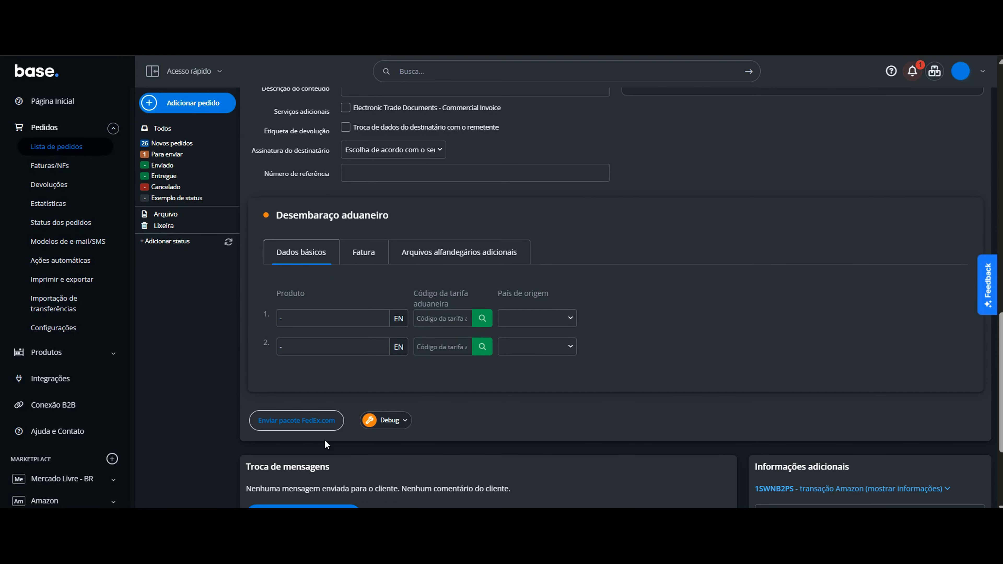
{"action": "left_click", "coordinate": [295, 420]}
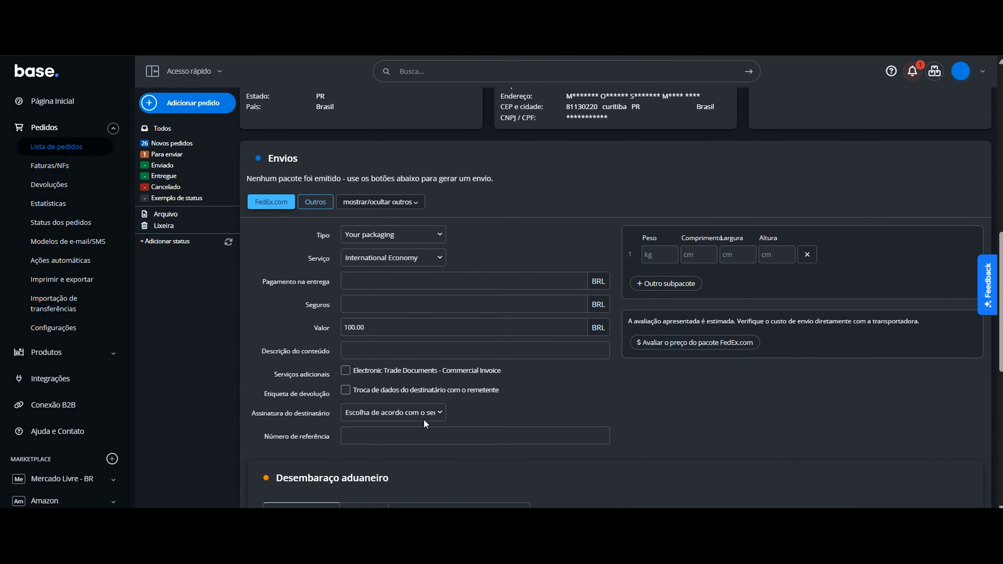
{"action": "scroll", "coordinate": [423, 419], "scroll_direction": "up", "scroll_amount": 2}
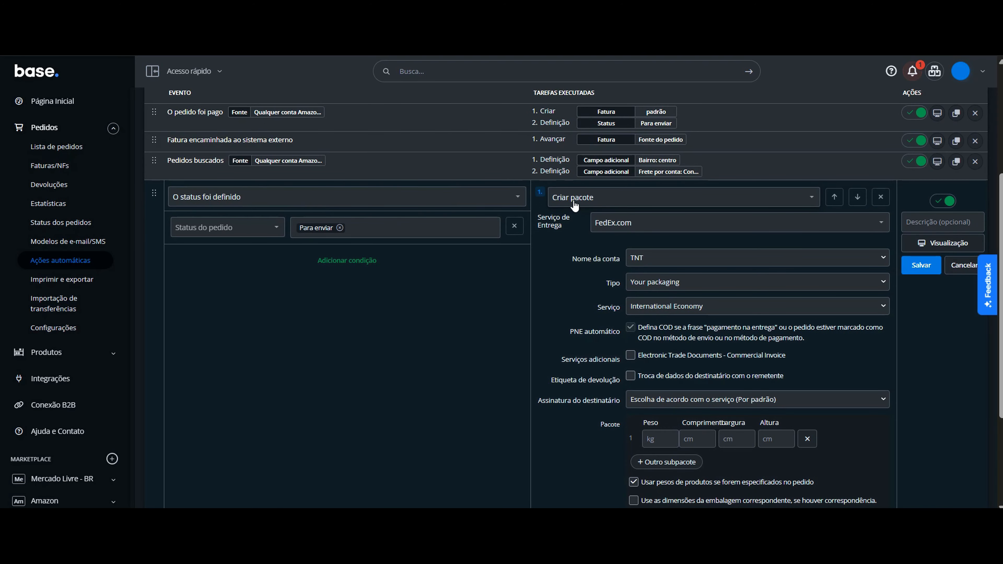
- Review the automatic action that creates a FedEx.com package when the order status is set to Para enviar
{"action": "scroll", "coordinate": [649, 294], "scroll_direction": "down", "scroll_amount": 1}
{"action": "scroll", "coordinate": [649, 294], "scroll_direction": "up", "scroll_amount": 1}
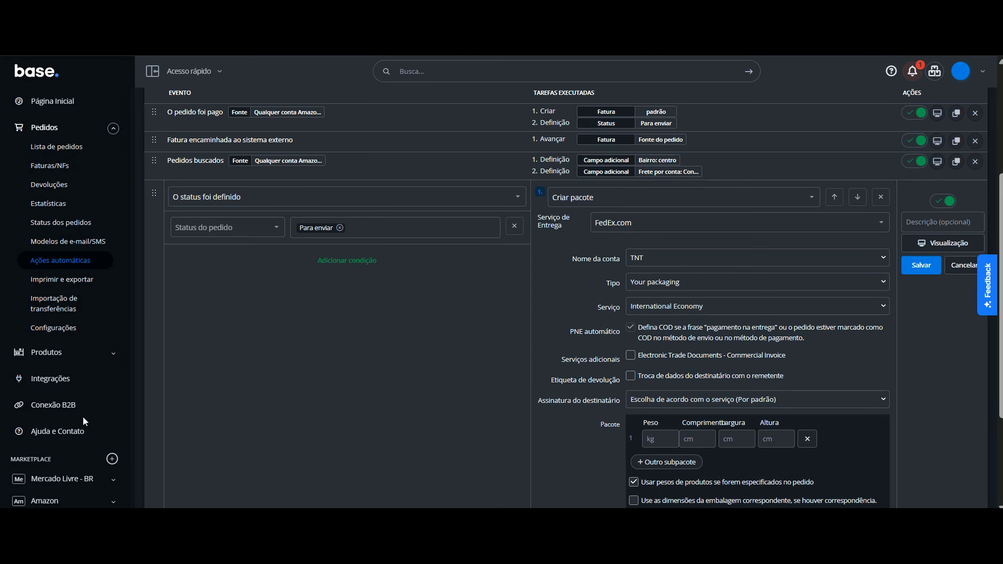
- In the Amazon Vendor integration's order status settings, associate the Para enviar status with aceito
{"action": "left_click", "coordinate": [63, 380]}
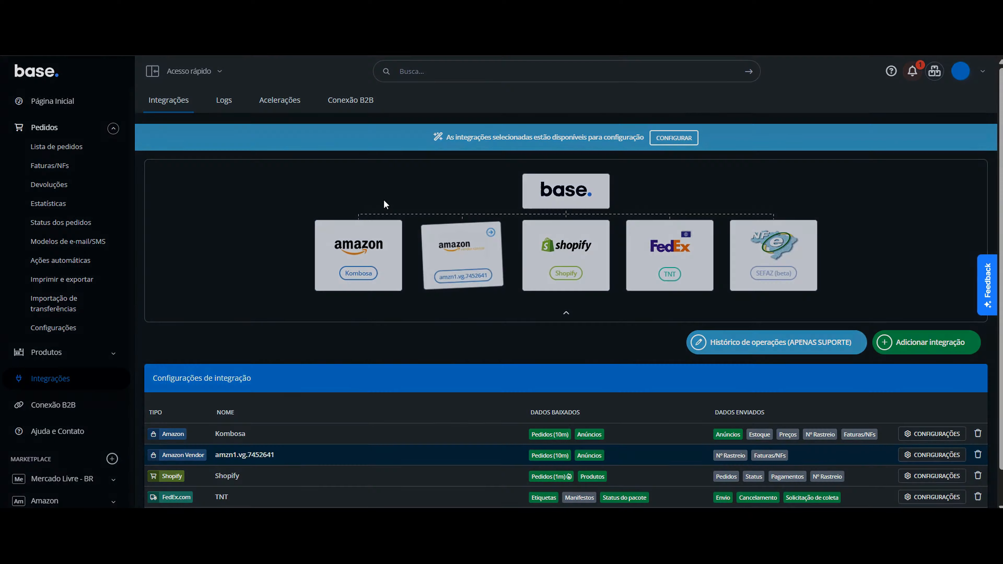
{"action": "left_click", "coordinate": [462, 253]}
{"action": "left_click", "coordinate": [180, 116]}
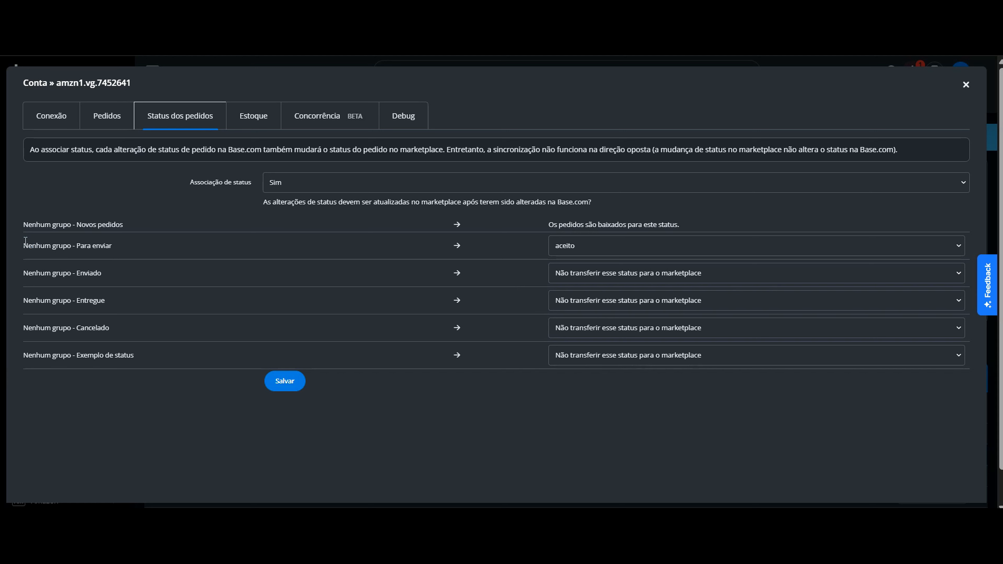
{"action": "left_click_drag", "start_coordinate": [25, 241], "coordinate": [272, 240]}
{"action": "left_click", "coordinate": [582, 245]}
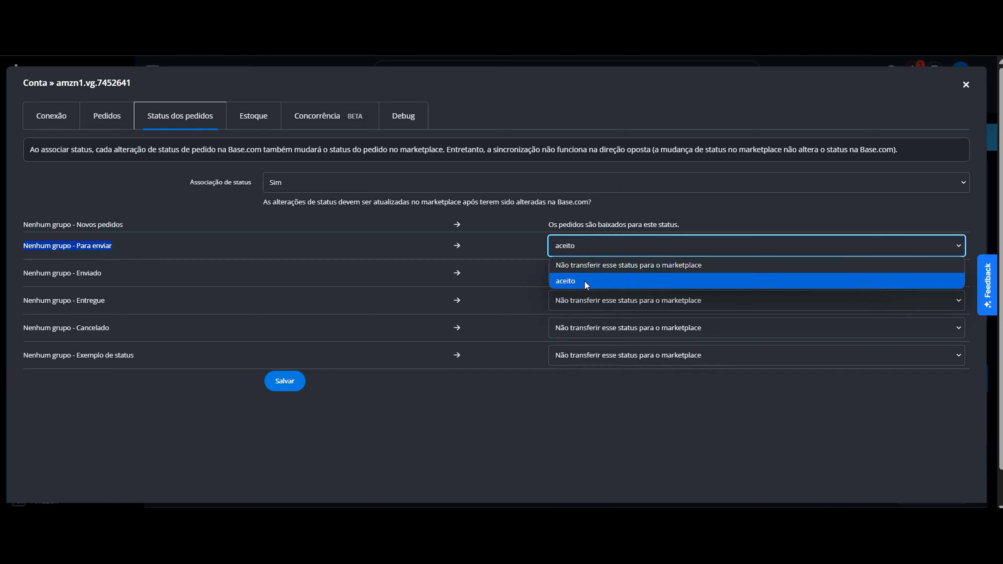
{"action": "left_click", "coordinate": [584, 281]}
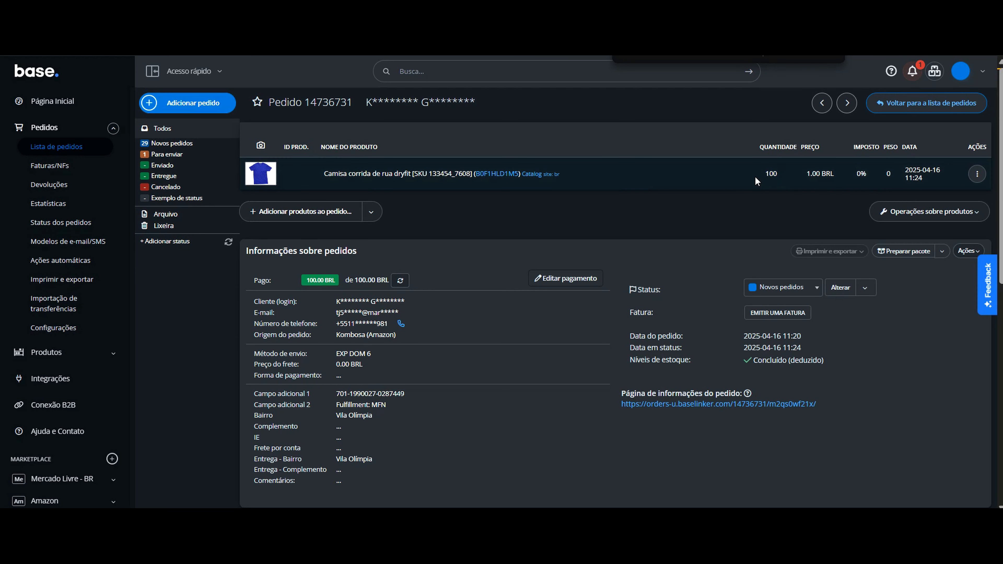
- Set the quantity of Camisa corrida de rua dryfit in the order to 2 and save the product
{"action": "left_click_drag", "start_coordinate": [772, 181], "coordinate": [781, 178]}
{"action": "left_click", "coordinate": [976, 182]}
{"action": "left_click", "coordinate": [920, 201]}
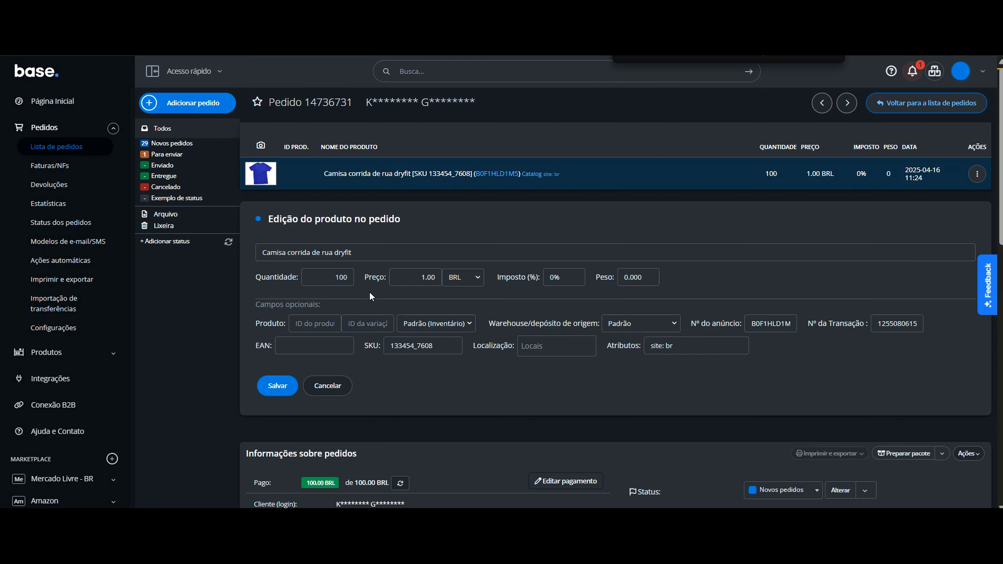
{"action": "double_click", "coordinate": [337, 279]}
{"action": "type", "text": "2"}
{"action": "left_click", "coordinate": [278, 386]}
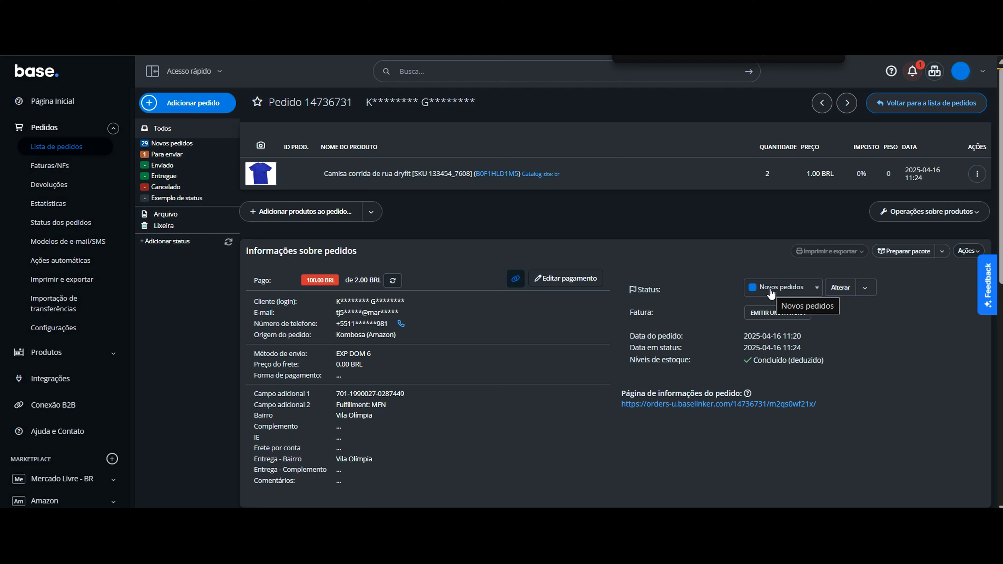
- Change the status of the Camisa corrida de rua dryfit order to Para enviar
{"action": "left_click", "coordinate": [786, 288]}
{"action": "left_click", "coordinate": [778, 335]}
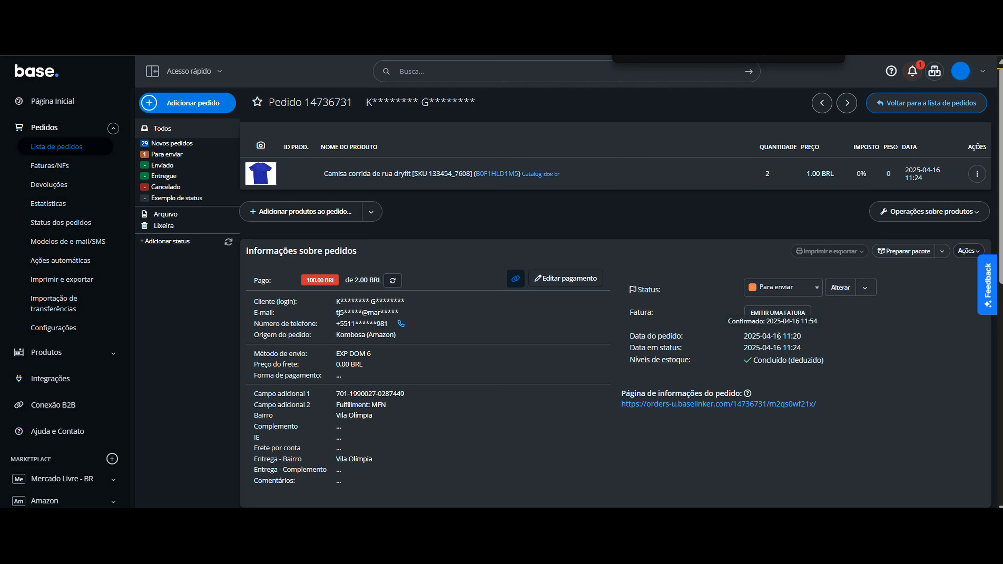
{"action": "left_click", "coordinate": [841, 288]}
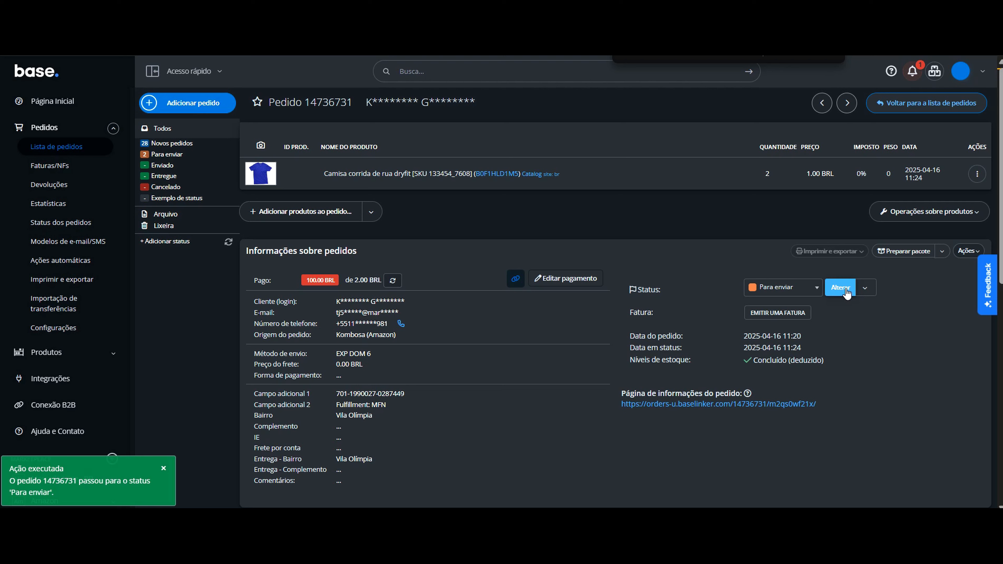